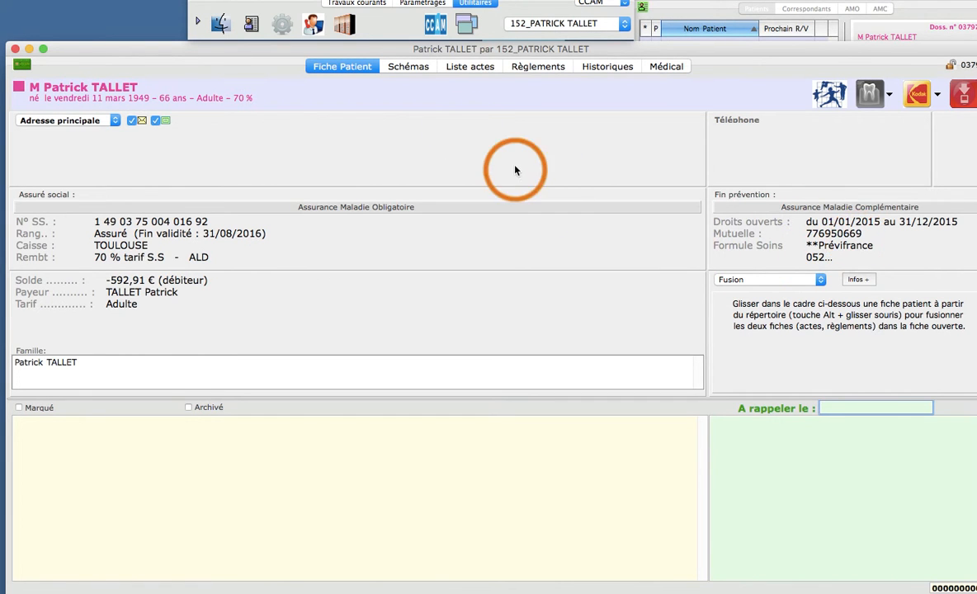
# Step: Open the patient's dental chart and examine the details of the Inlay Core NiCr and Cour CCM NP acts
pyautogui.click(410, 68)
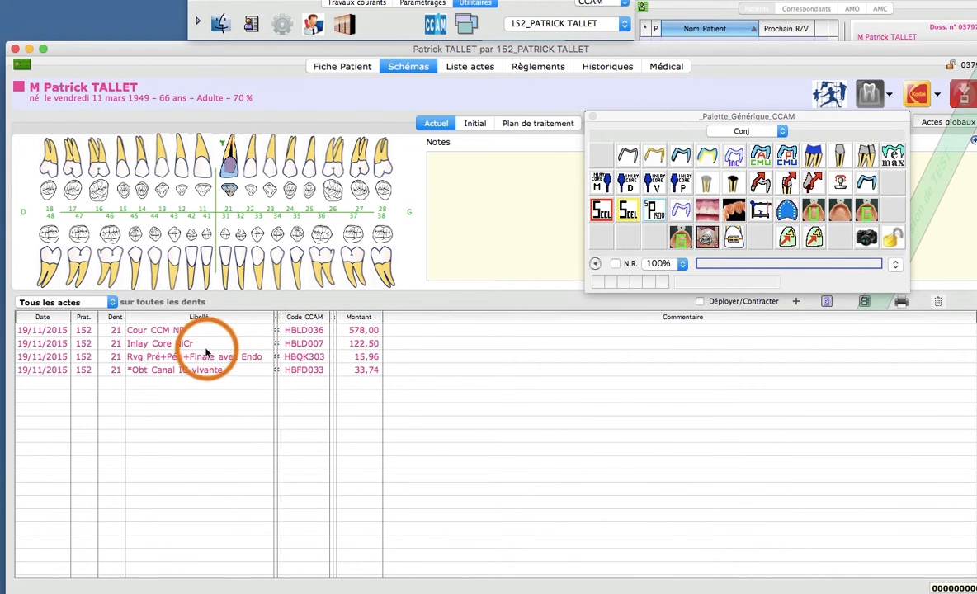
pyautogui.doubleClick(350, 343)
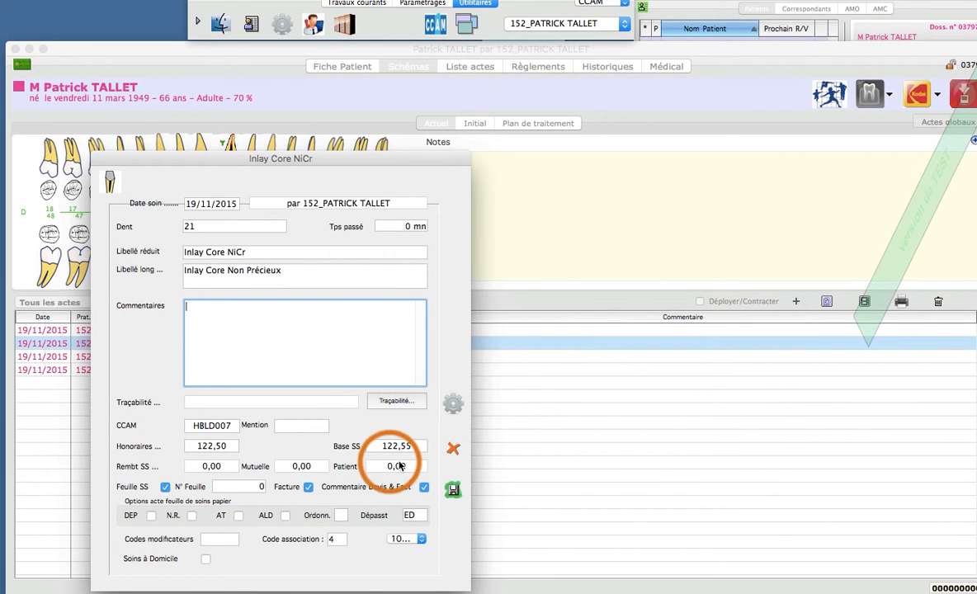
pyautogui.click(453, 449)
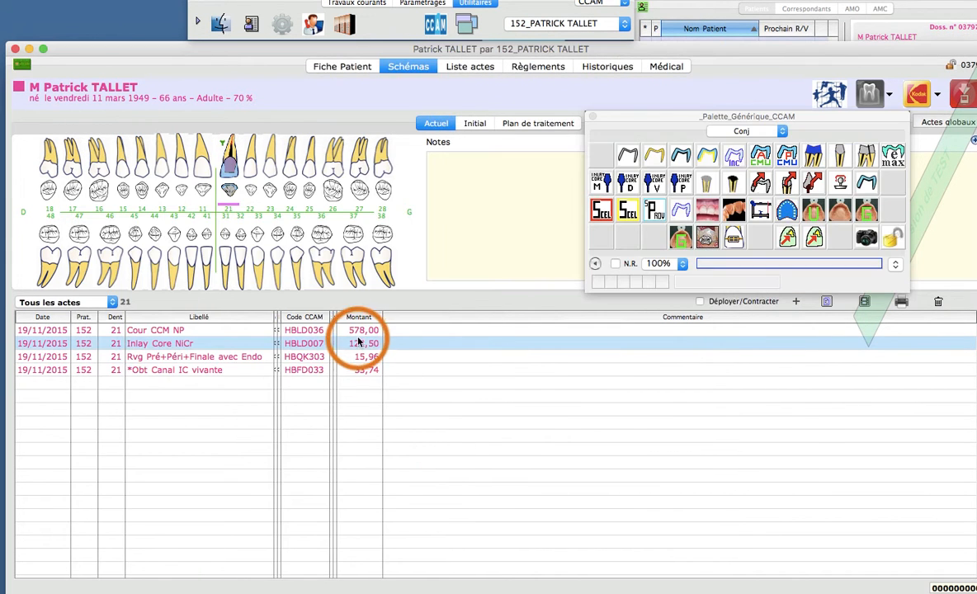
pyautogui.doubleClick(357, 330)
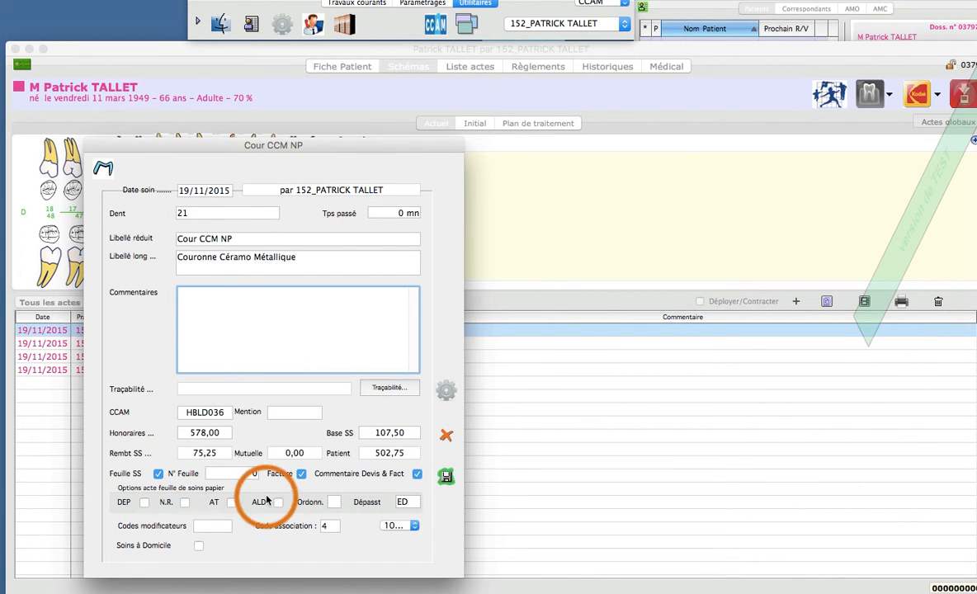
pyautogui.click(446, 435)
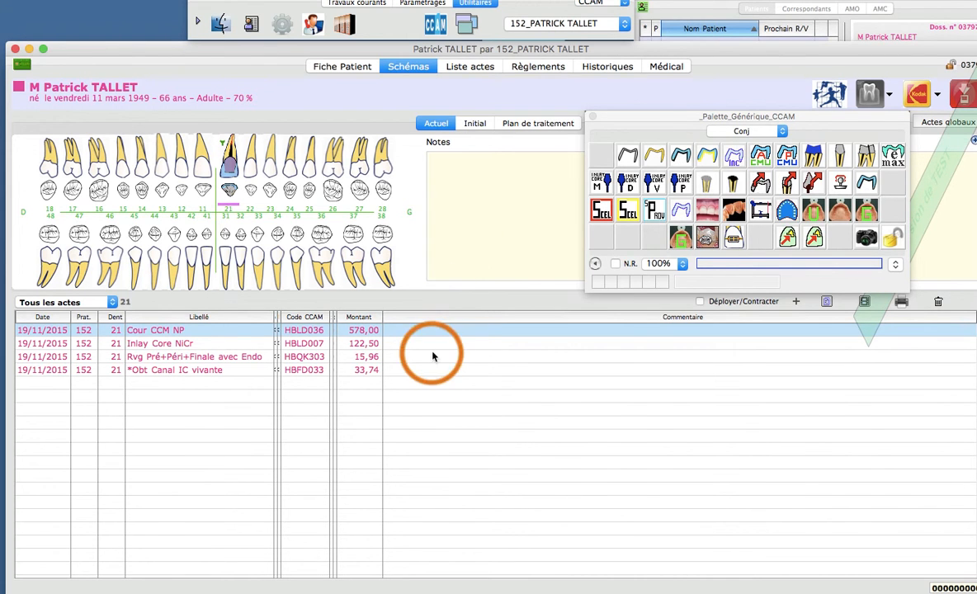
# Step: Start an electronic care sheet for the Inlay Core NiCr, Rvg Pré+Péri+Finale and Obt Canal IC vivante acts
pyautogui.click(373, 345)
pyautogui.moveTo(371, 345); pyautogui.dragTo(433, 367)
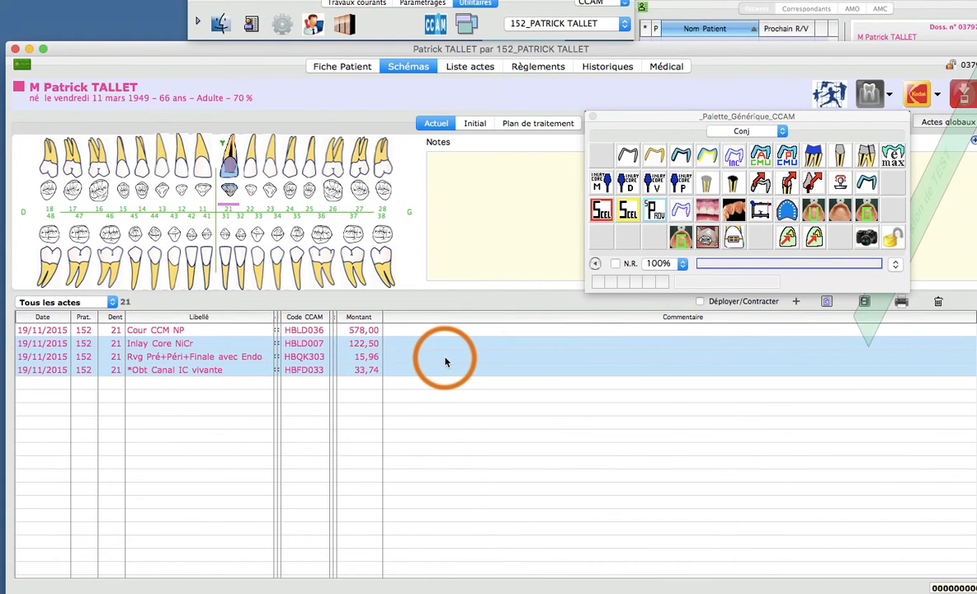
pyautogui.rightClick(446, 360)
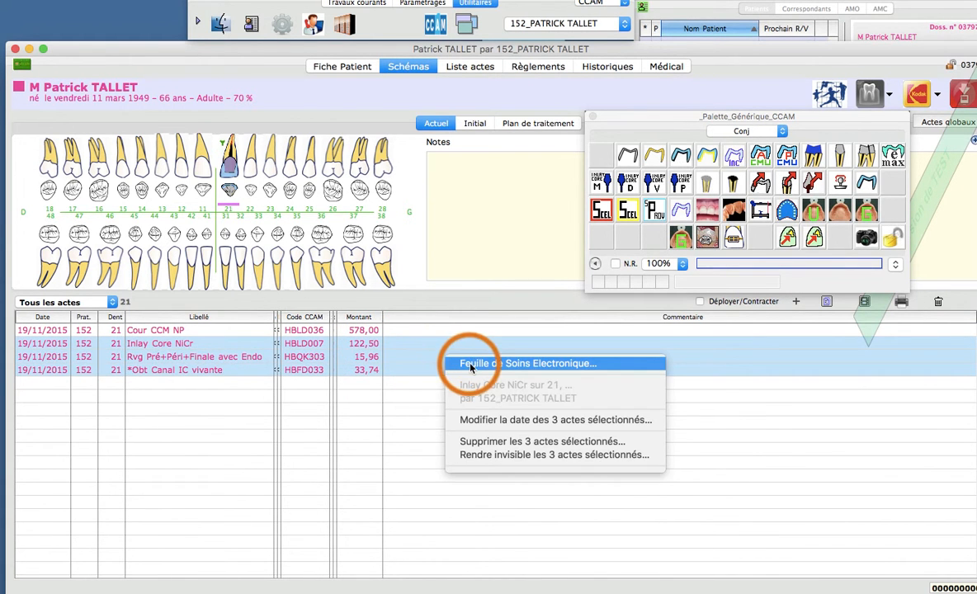
pyautogui.click(454, 363)
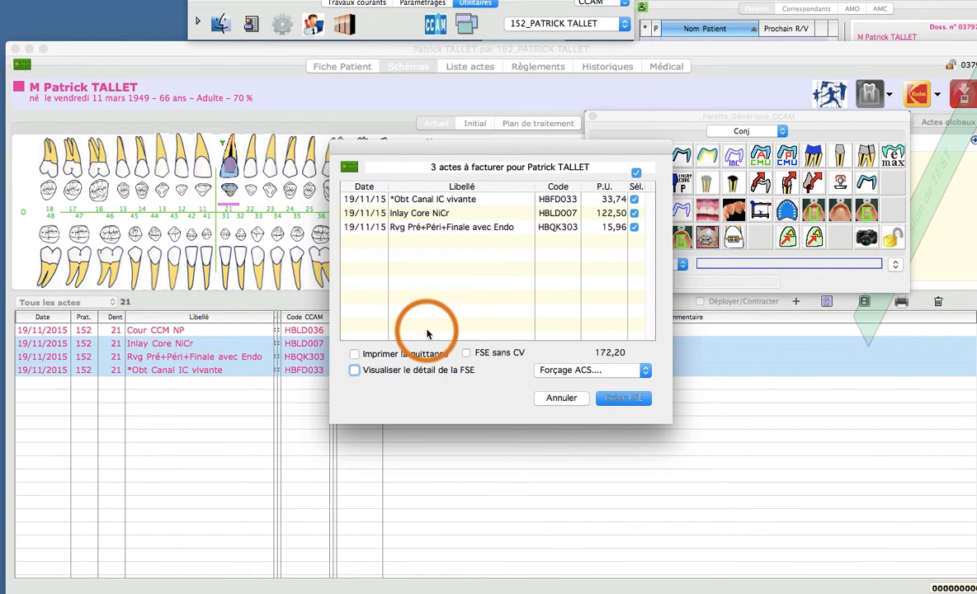
# Step: Create the three-act FSE with detail display and FSE sans CV, entering the CPS card code and accepting the licence warning
pyautogui.click(355, 372)
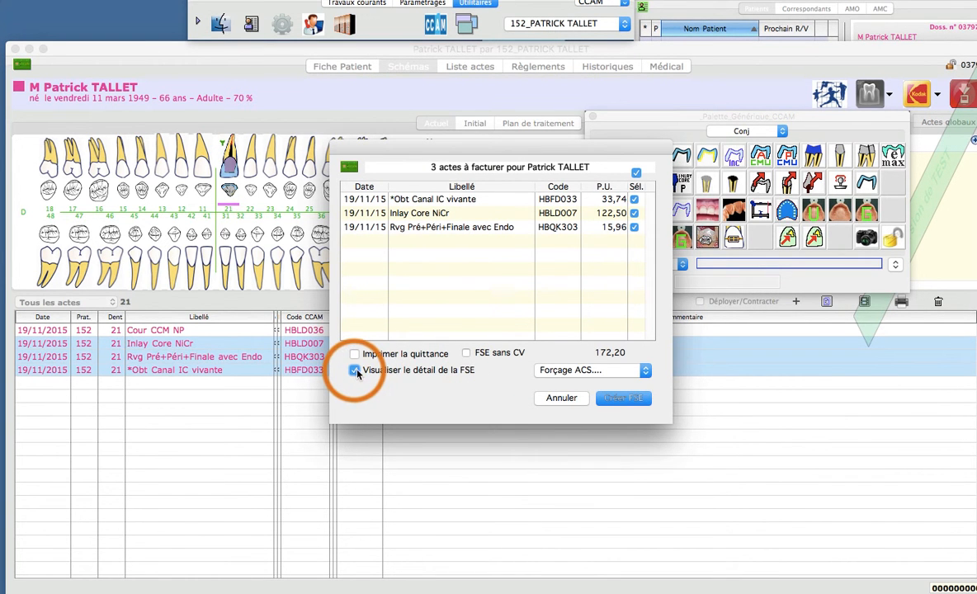
pyautogui.click(467, 354)
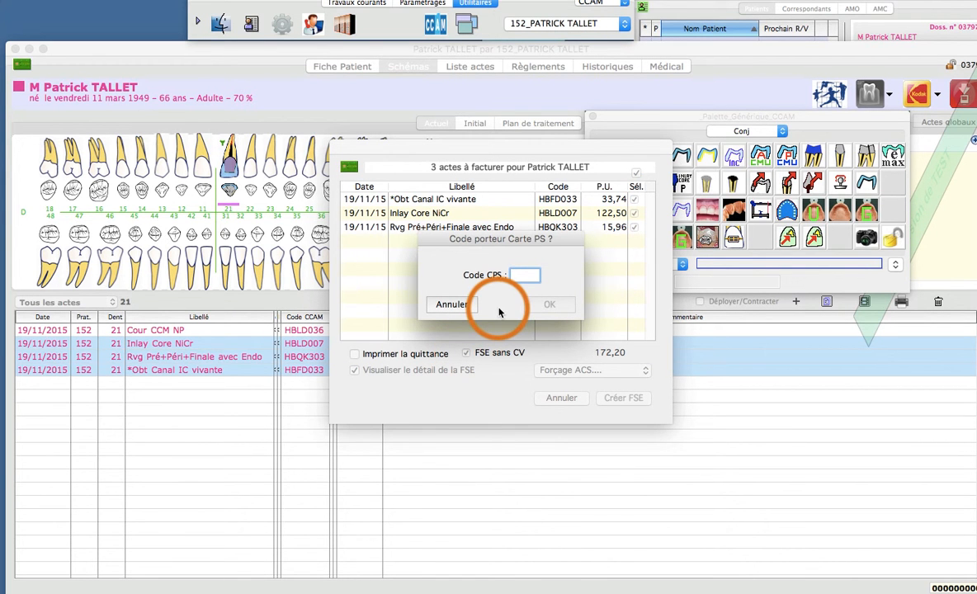
pyautogui.press('Return')
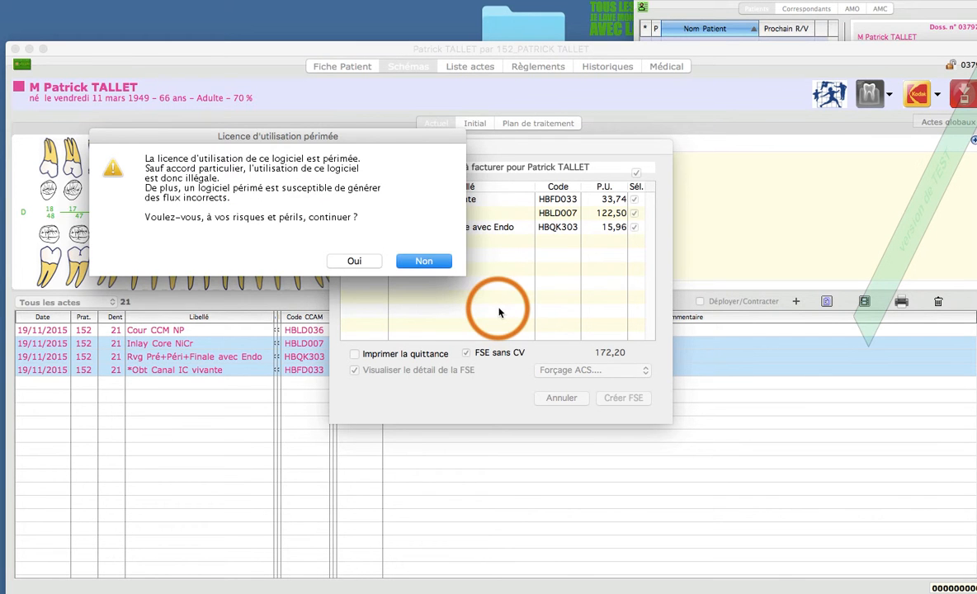
pyautogui.click(369, 264)
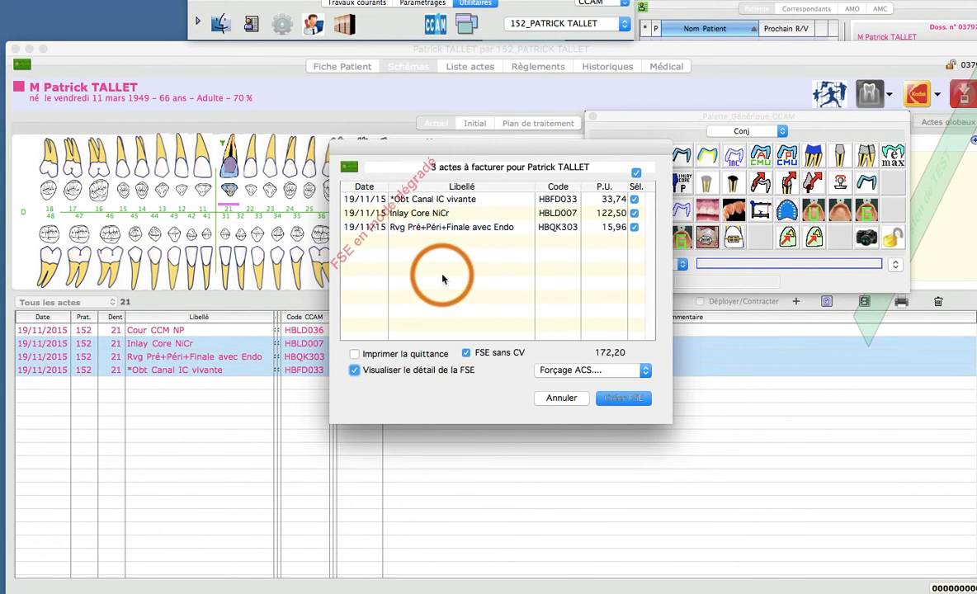
pyautogui.click(619, 399)
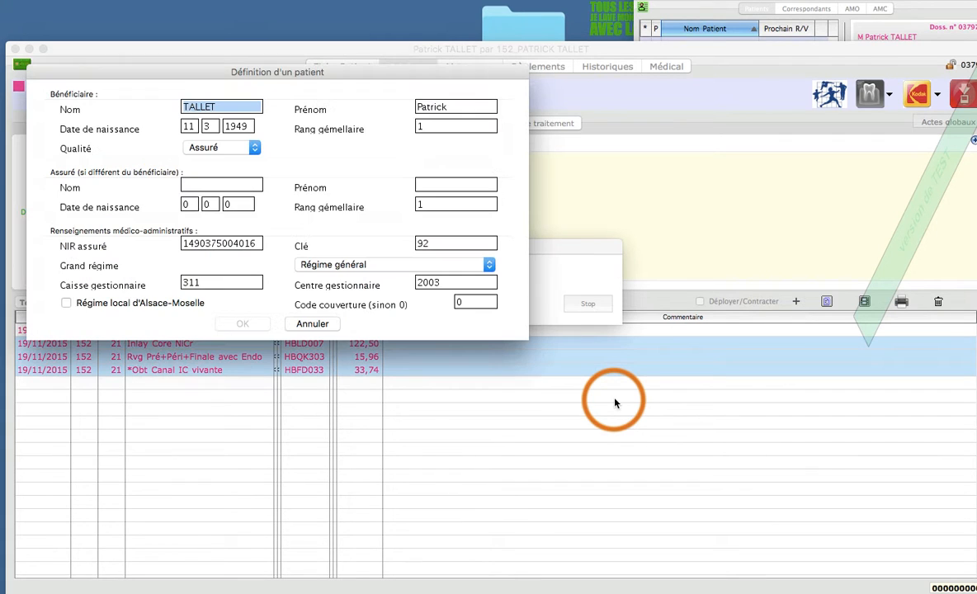
# Step: Set the beneficiary's status to Assuré and validate the patient definition
pyautogui.click(250, 149)
pyautogui.click(249, 148)
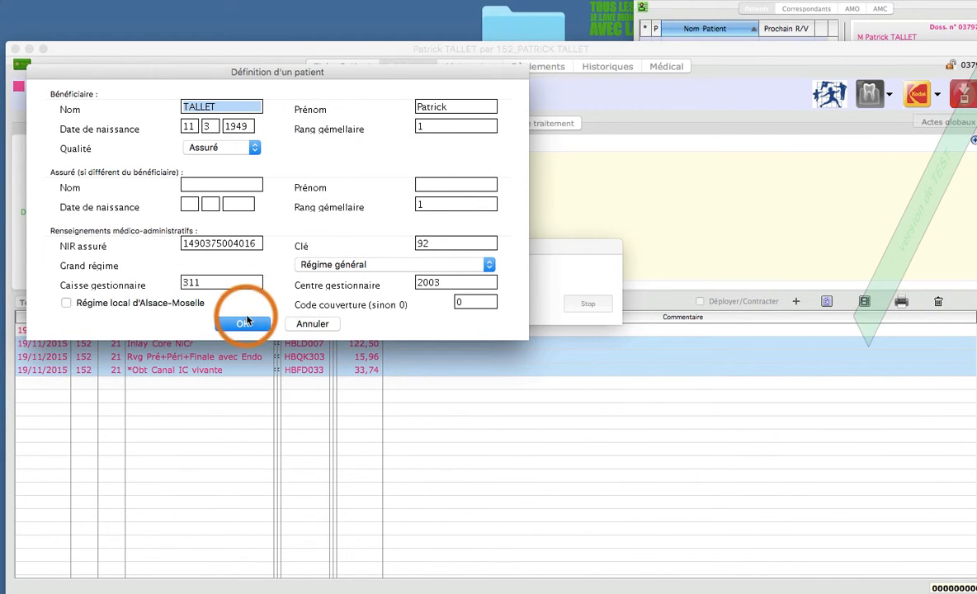
pyautogui.click(244, 323)
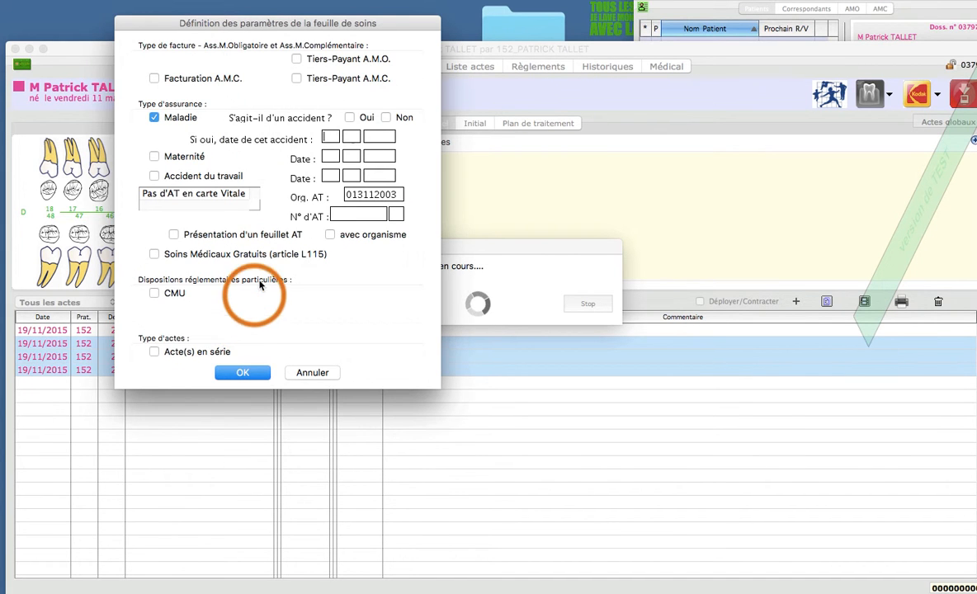
# Step: Set the care sheet to Tiers-Payant A.M.O. with no accident, and accept the AMO supporting document as Rien
pyautogui.click(296, 59)
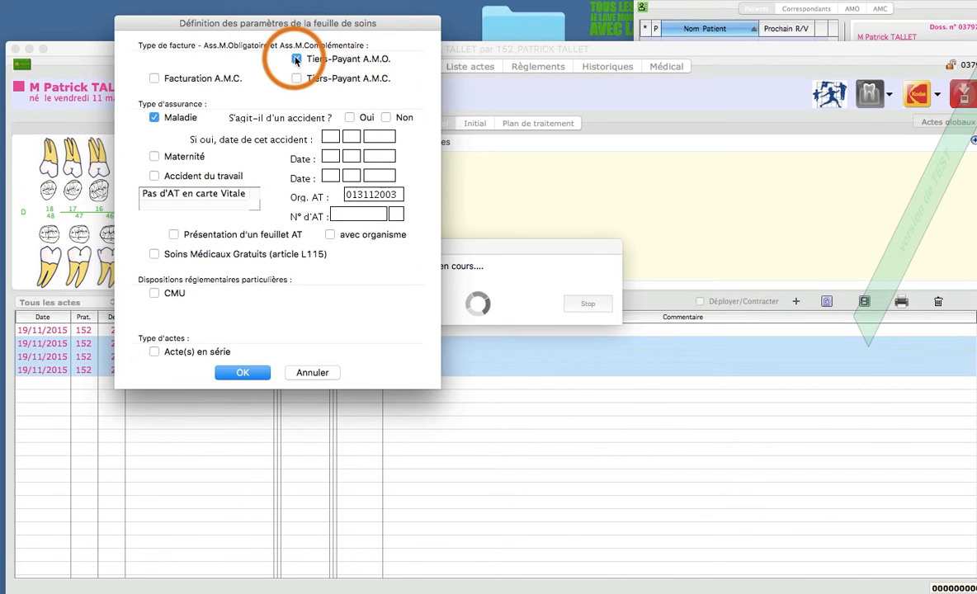
pyautogui.click(385, 117)
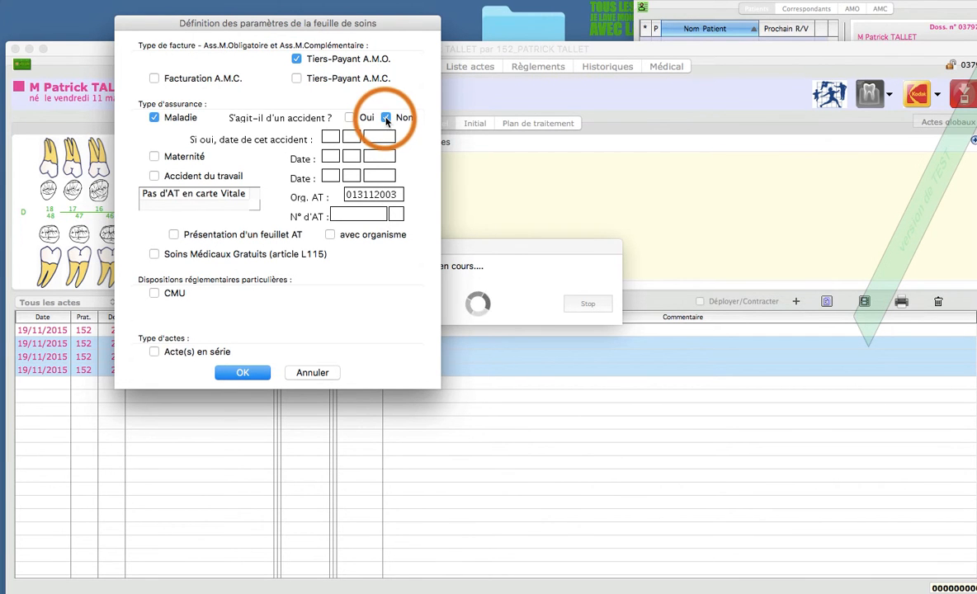
pyautogui.click(242, 372)
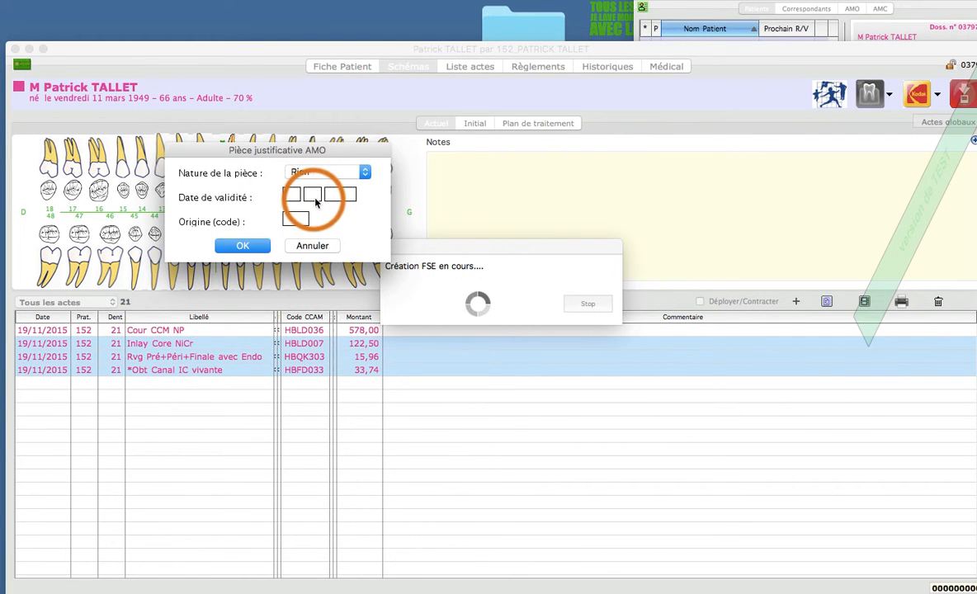
pyautogui.click(245, 246)
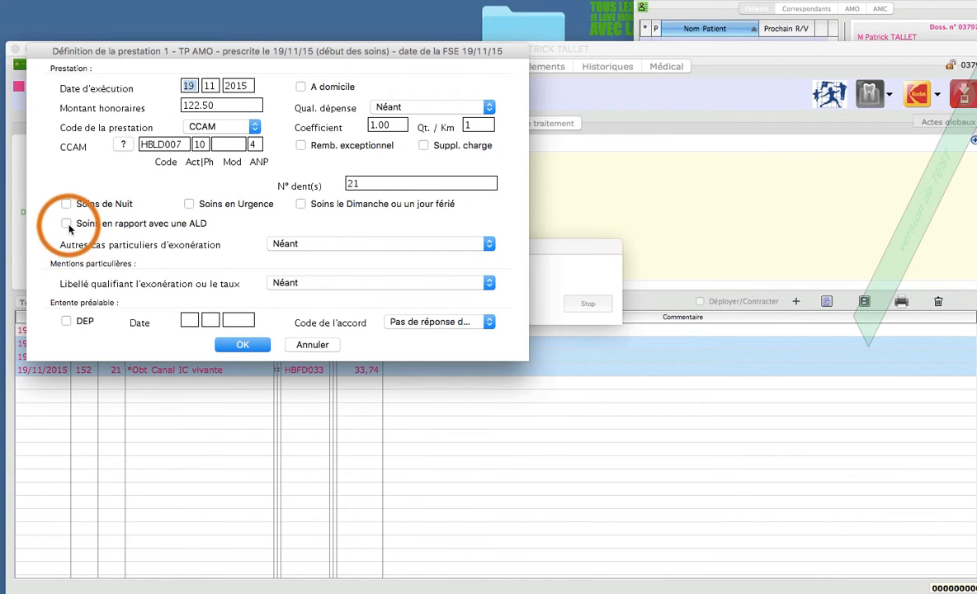
# Step: Mark the services HBLD007, HBFD033 and HBQK303 as care related to an ALD and validate each one
pyautogui.click(241, 345)
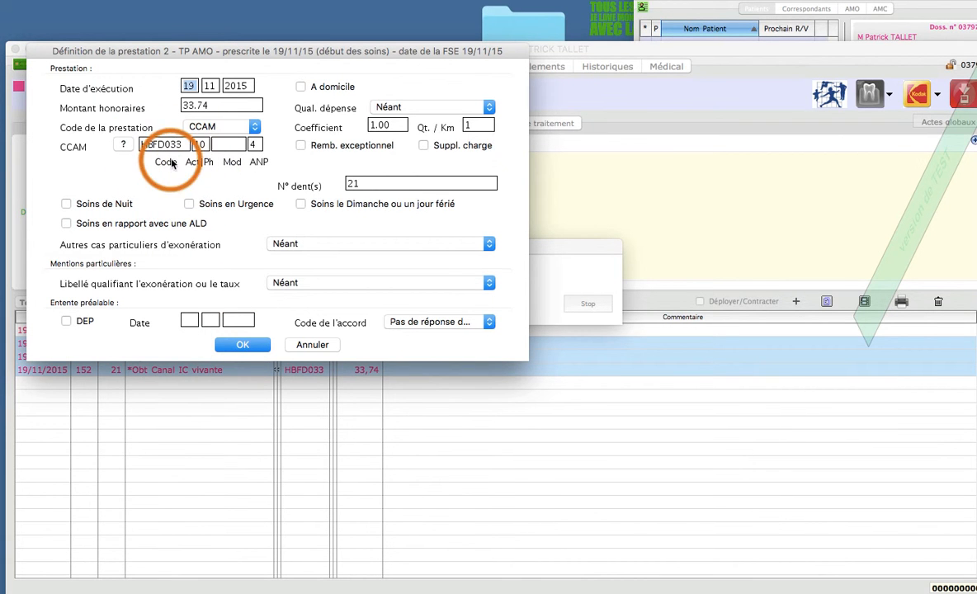
pyautogui.click(67, 224)
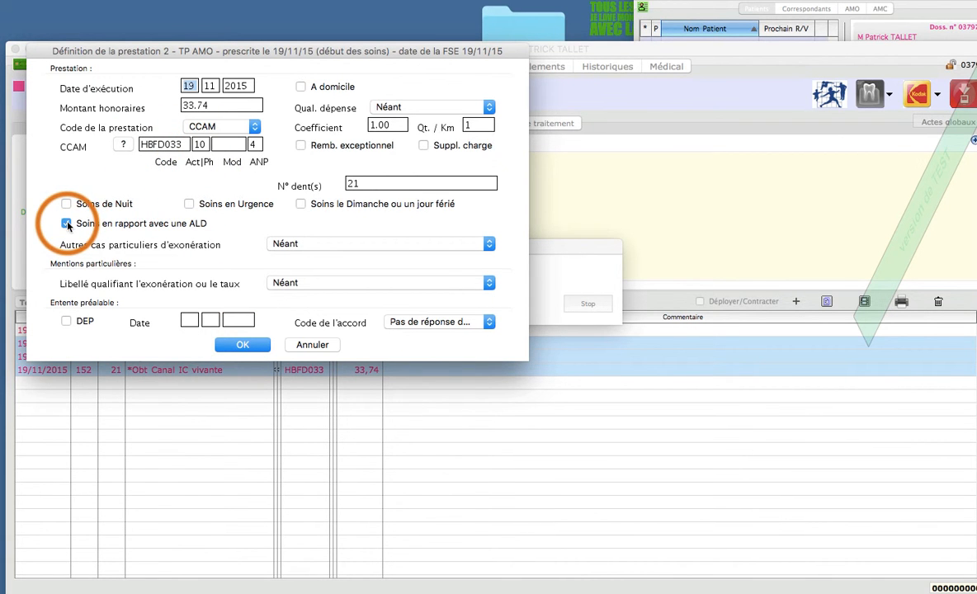
pyautogui.click(239, 345)
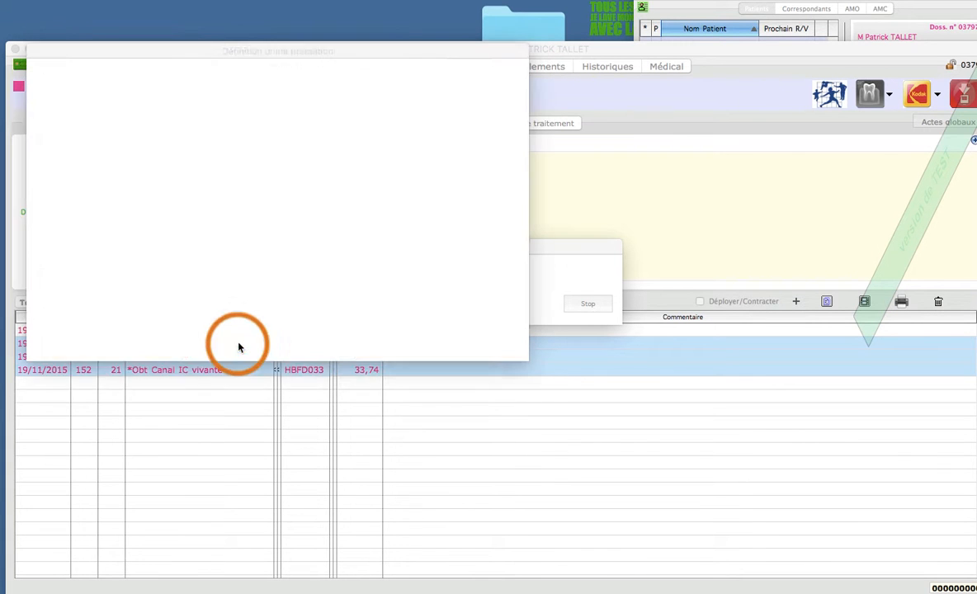
pyautogui.click(67, 223)
pyautogui.click(240, 340)
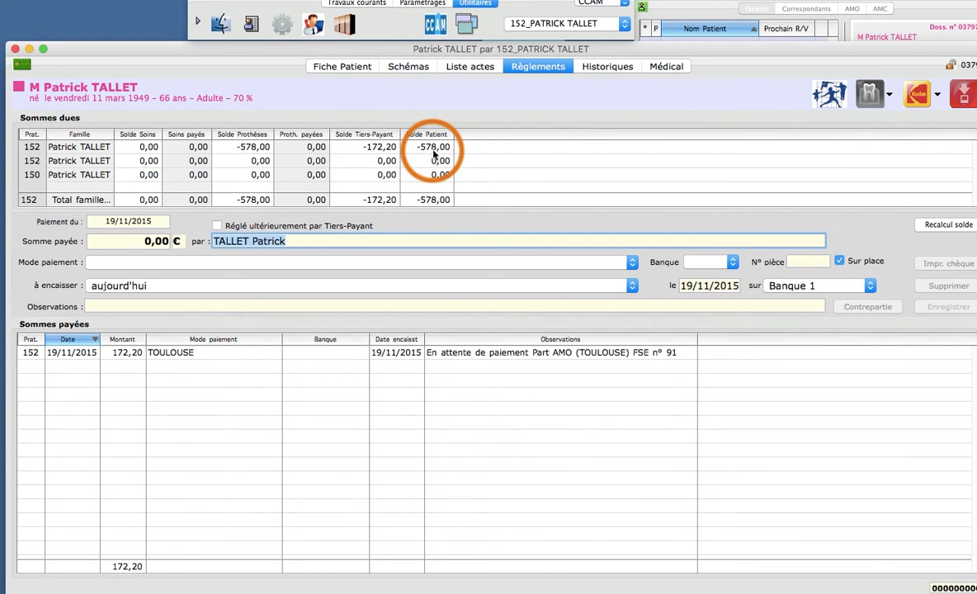
# Step: Review the billed acts, the patient's balances and the history, examining the recorded FSE's receipt and its service lines
pyautogui.click(404, 65)
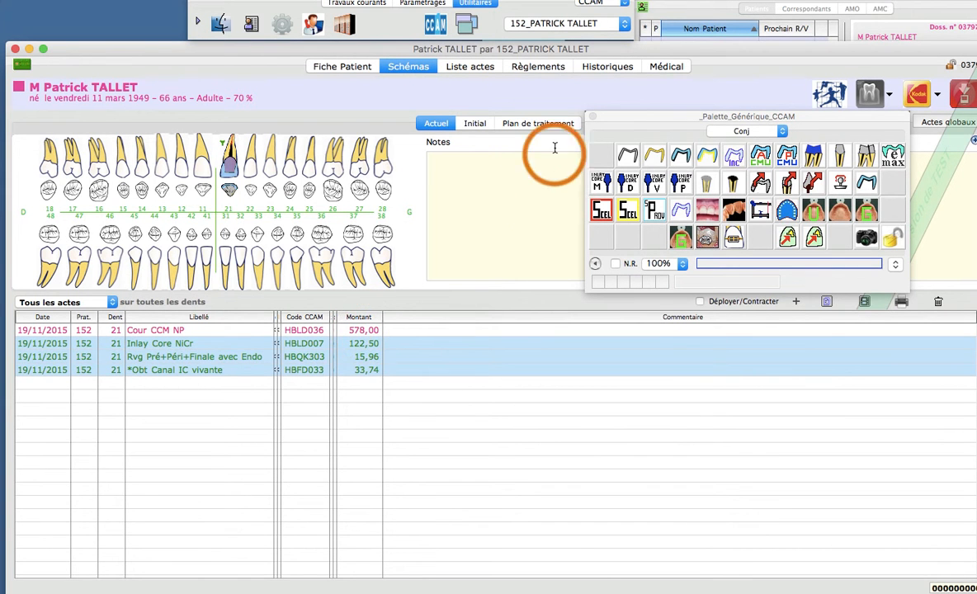
pyautogui.click(513, 65)
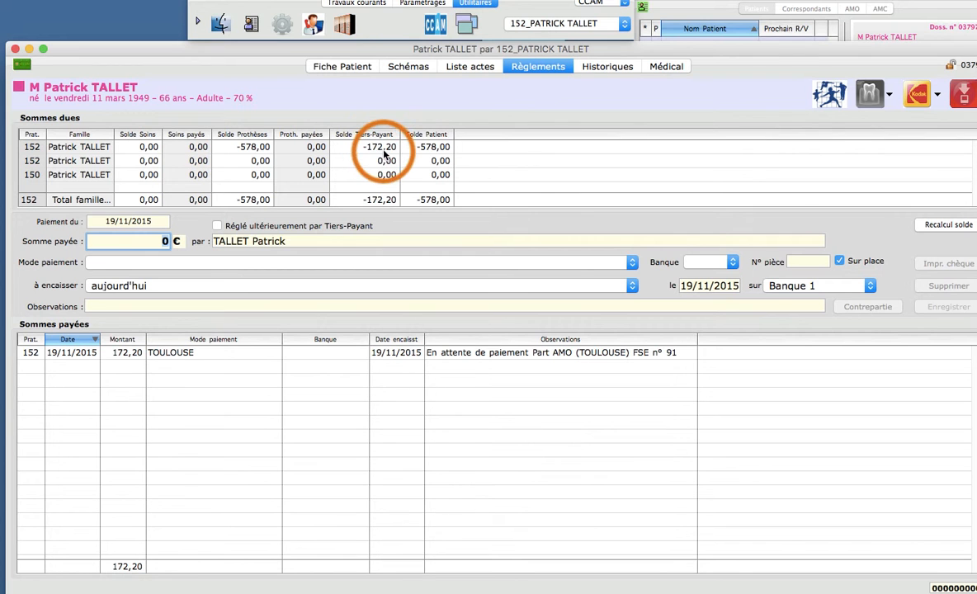
pyautogui.click(606, 68)
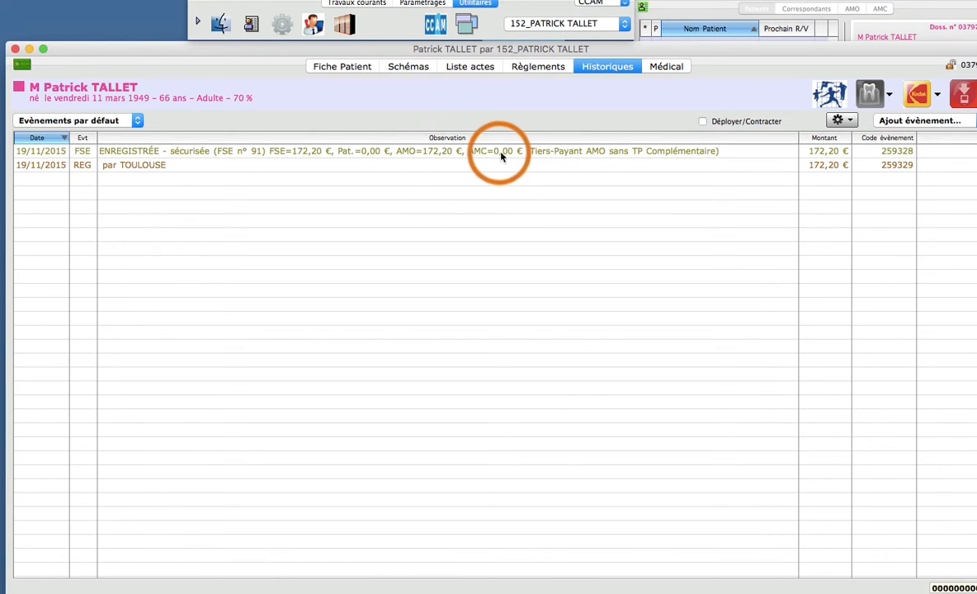
pyautogui.doubleClick(314, 158)
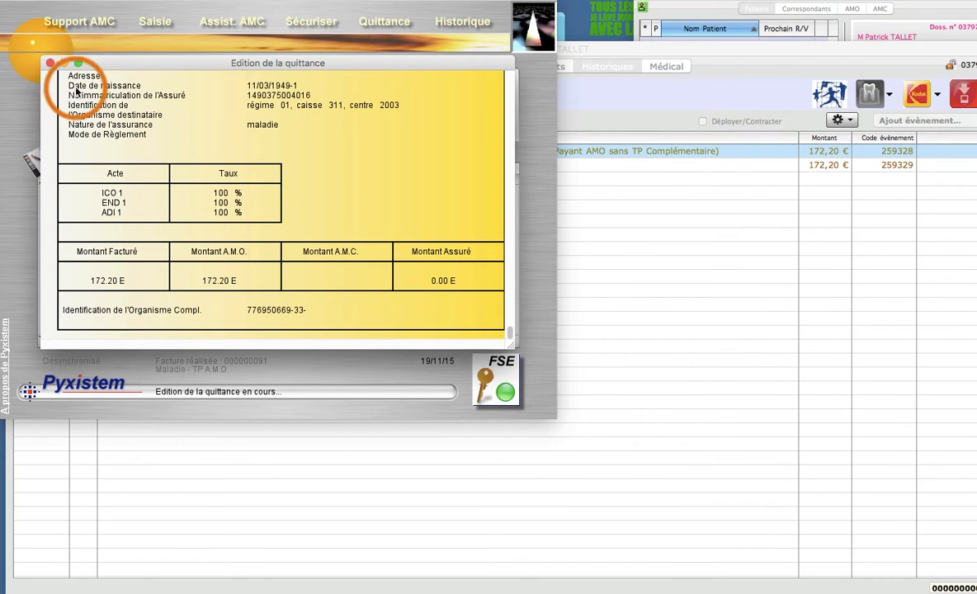
pyautogui.click(50, 62)
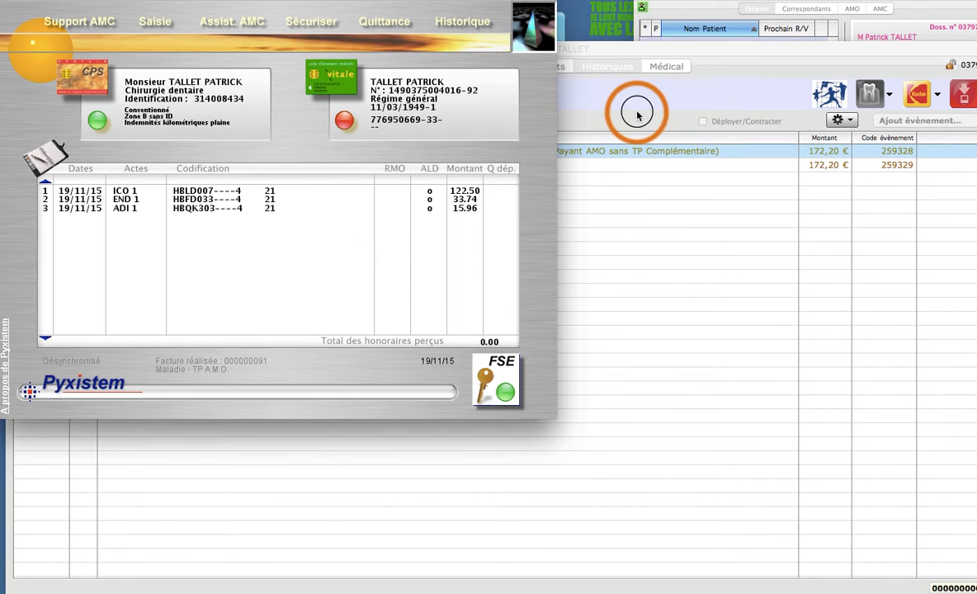
pyautogui.click(589, 104)
# Step: Return to the dental chart and start an electronic care sheet for the Cour CCM NP act alone
pyautogui.click(415, 69)
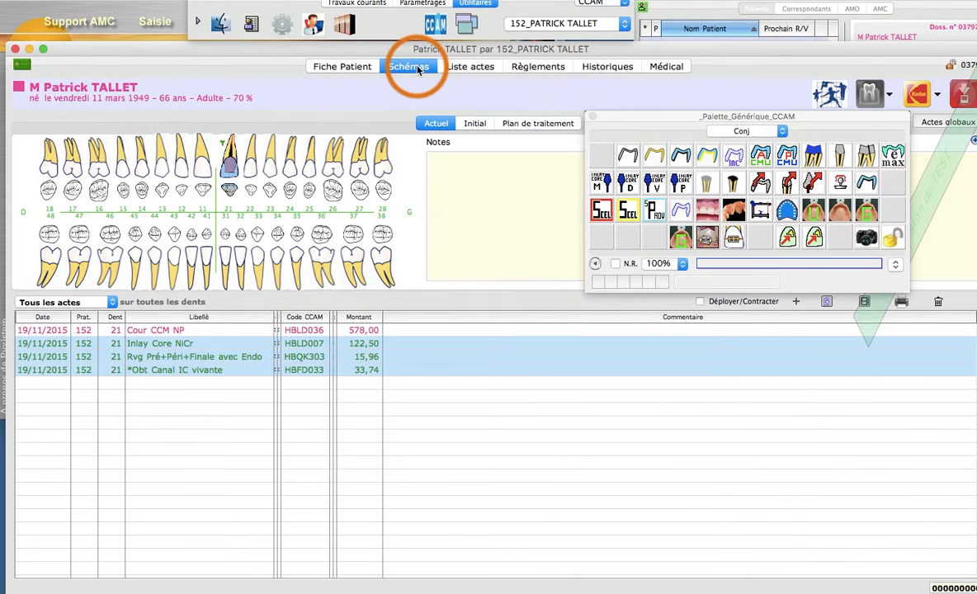
pyautogui.click(376, 331)
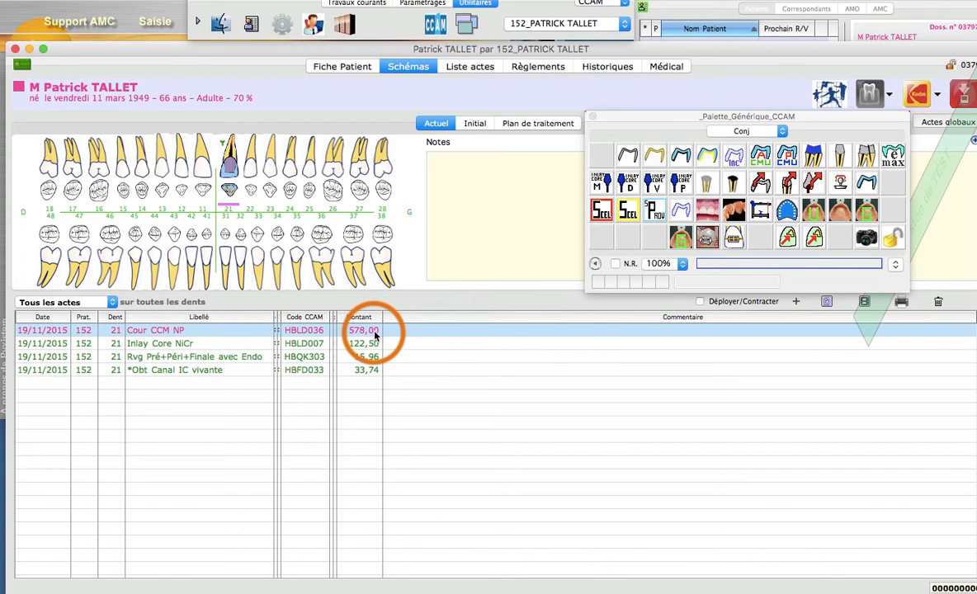
pyautogui.rightClick(376, 333)
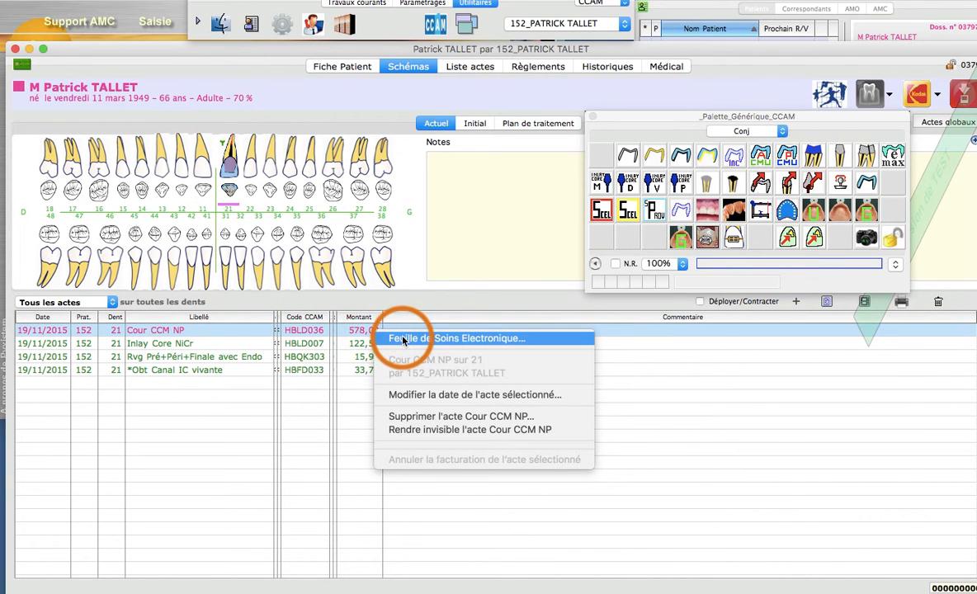
pyautogui.click(399, 339)
# Step: Create the crown's FSE with detail display and FSE sans CV, entering the CPS card code
pyautogui.click(354, 370)
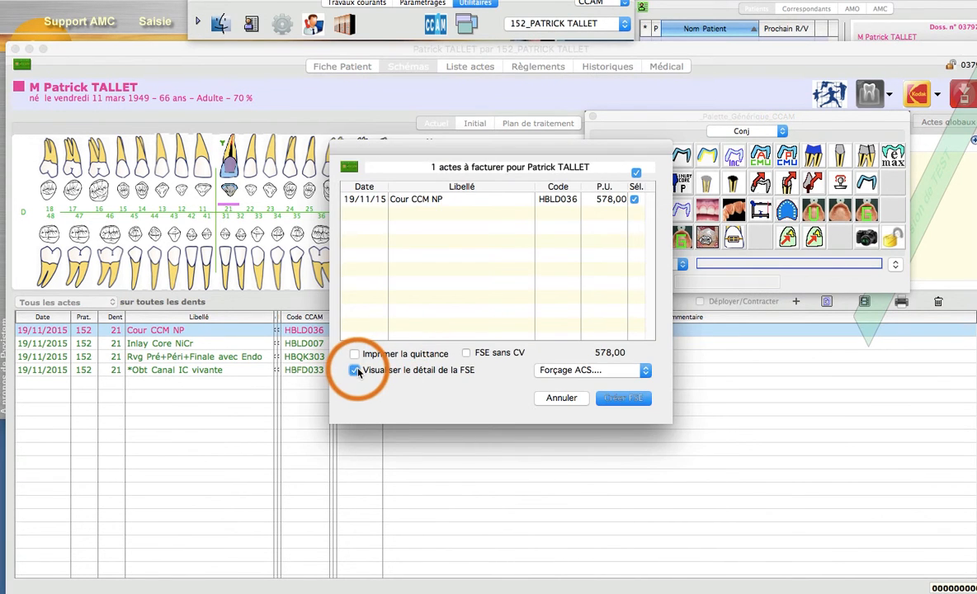
pyautogui.click(467, 353)
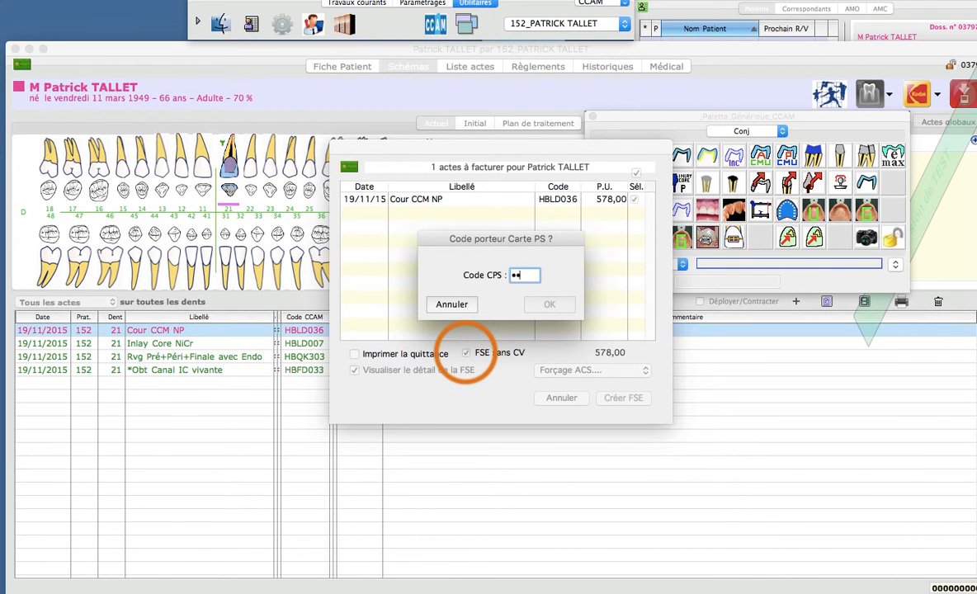
pyautogui.press('Return')
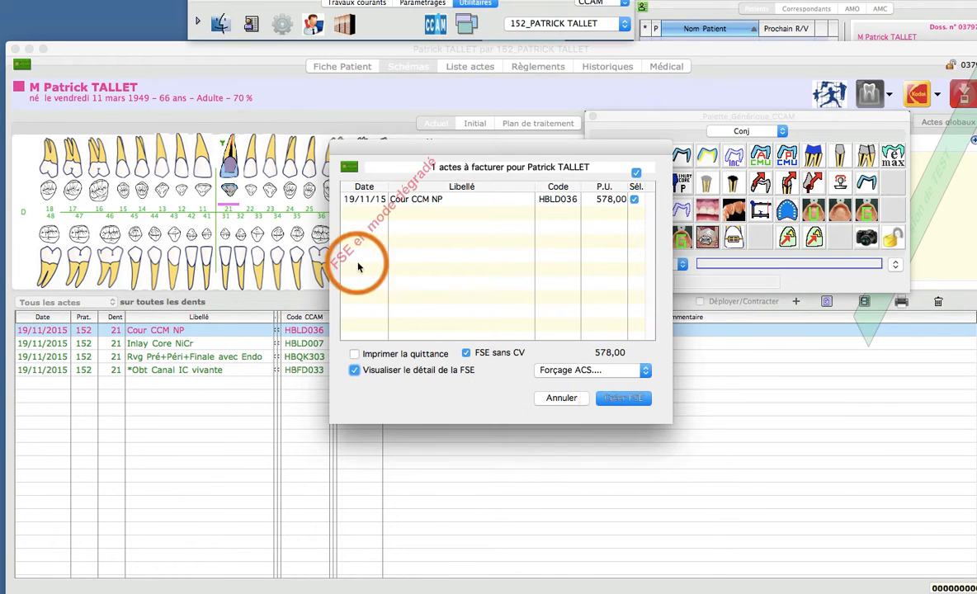
pyautogui.click(618, 401)
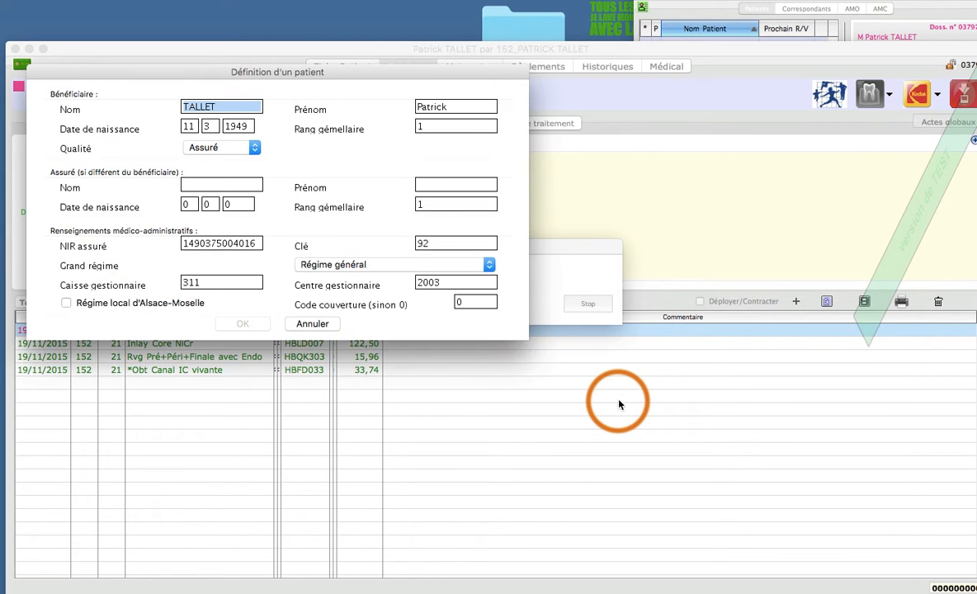
# Step: Keep the beneficiary's Qualité as Assuré and validate the patient definition for the crown's care sheet
pyautogui.click(254, 148)
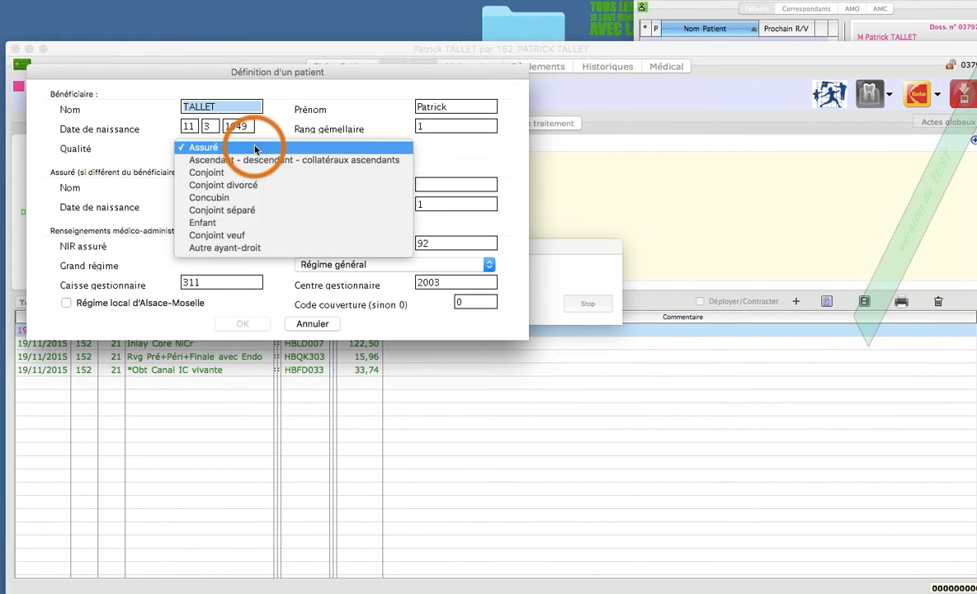
pyautogui.click(255, 149)
pyautogui.click(250, 325)
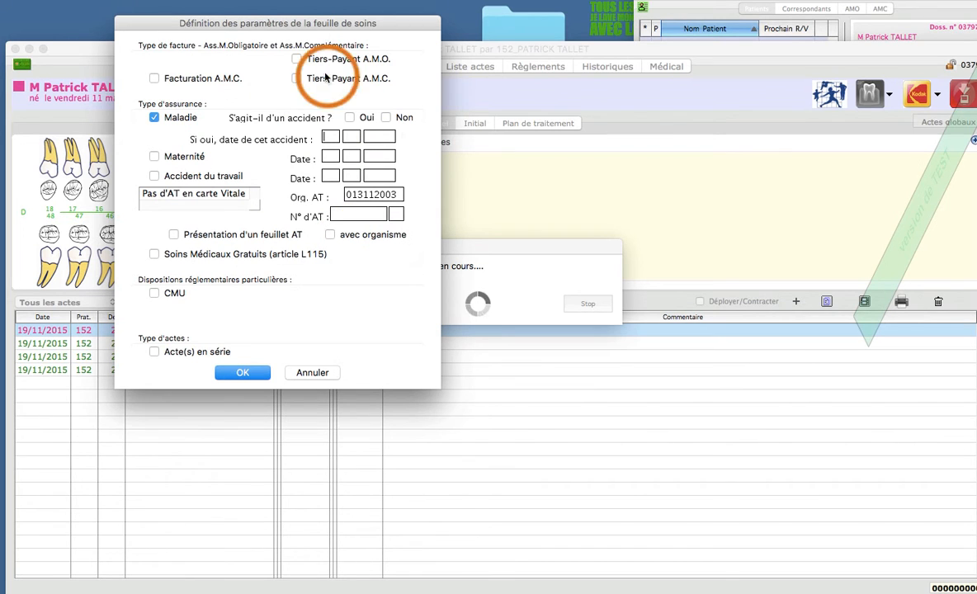
# Step: Set the care sheet to Tiers-Payant A.M.O. and Tiers-Payant A.M.C., declare that it is not an accident, and validate the parameters
pyautogui.click(296, 59)
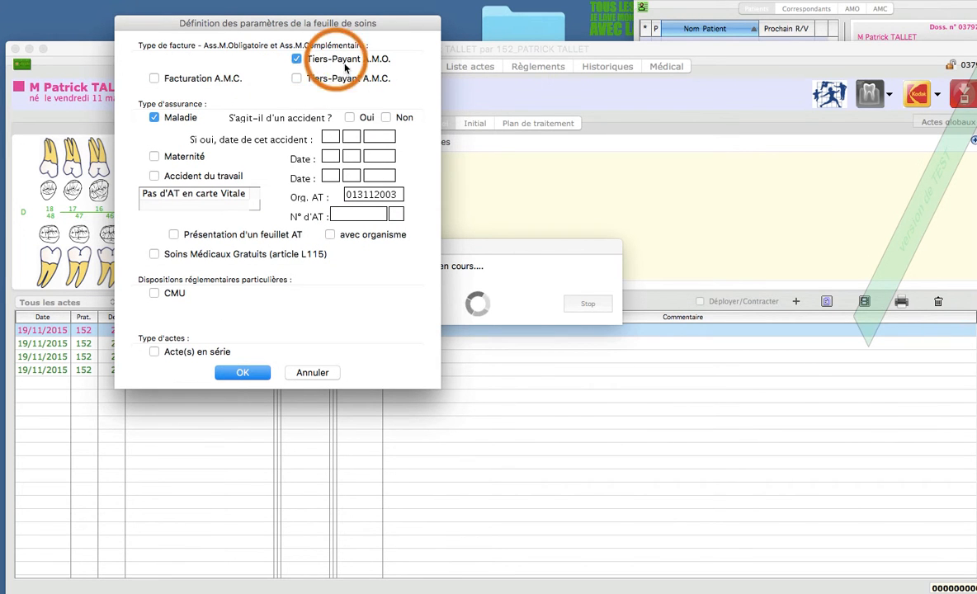
pyautogui.click(296, 79)
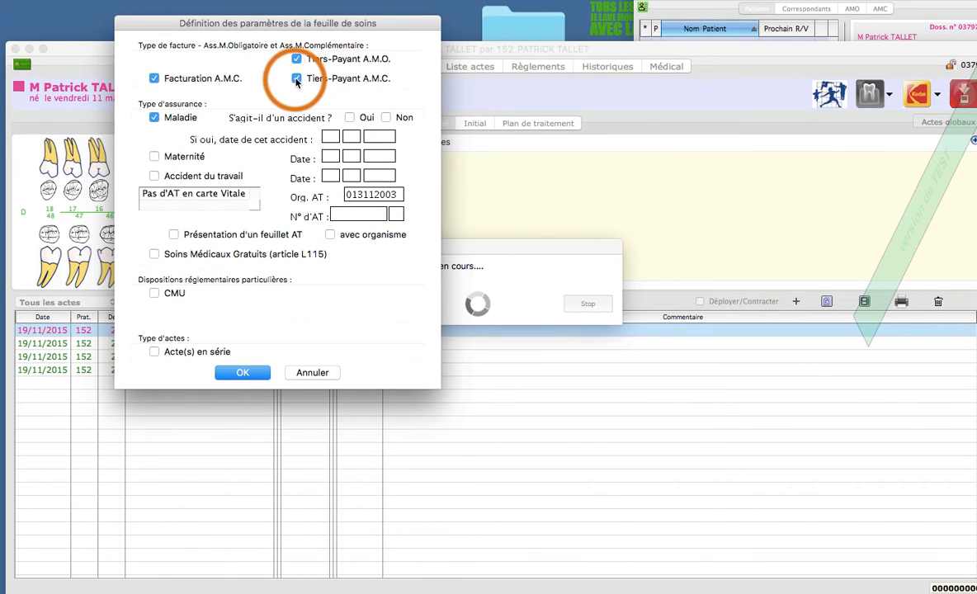
pyautogui.click(385, 118)
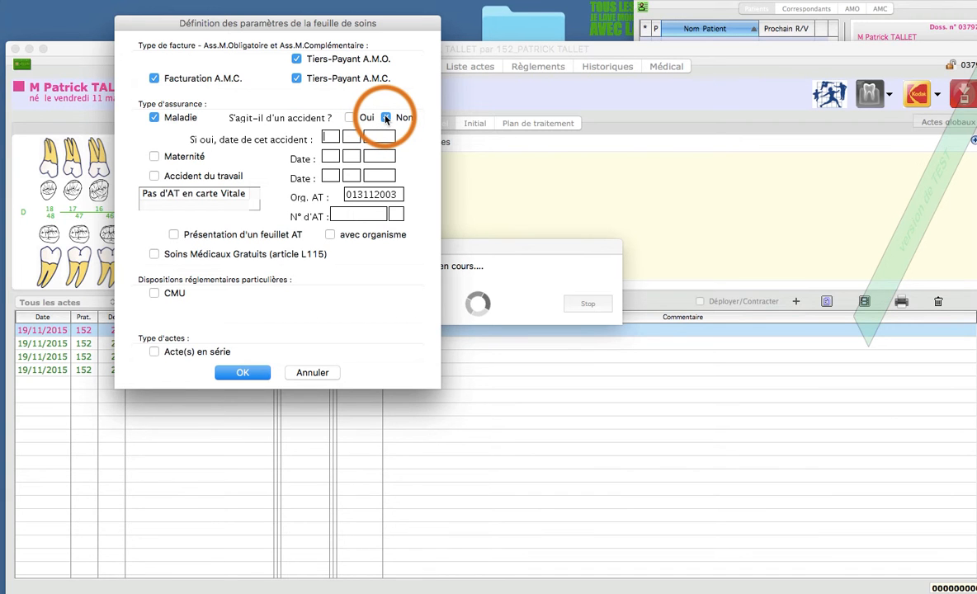
pyautogui.click(245, 372)
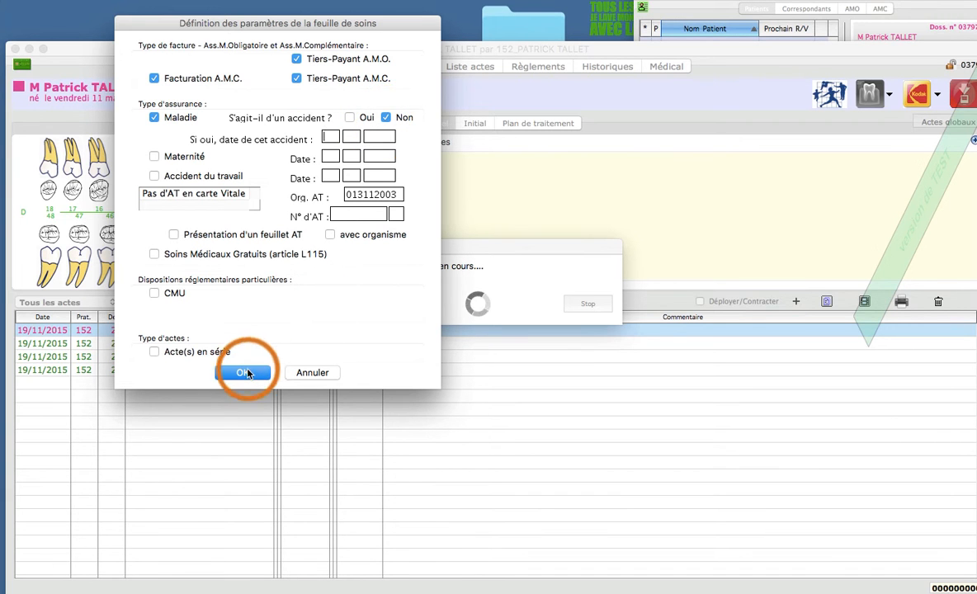
# Step: Mark the crown service HBLD036 as care related to an ALD and validate it
pyautogui.click(249, 244)
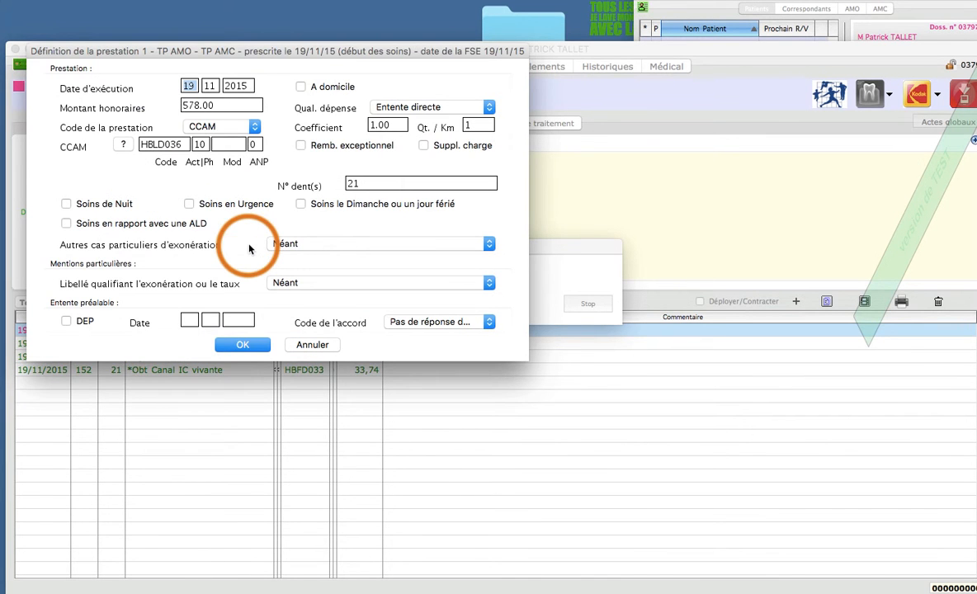
pyautogui.click(66, 225)
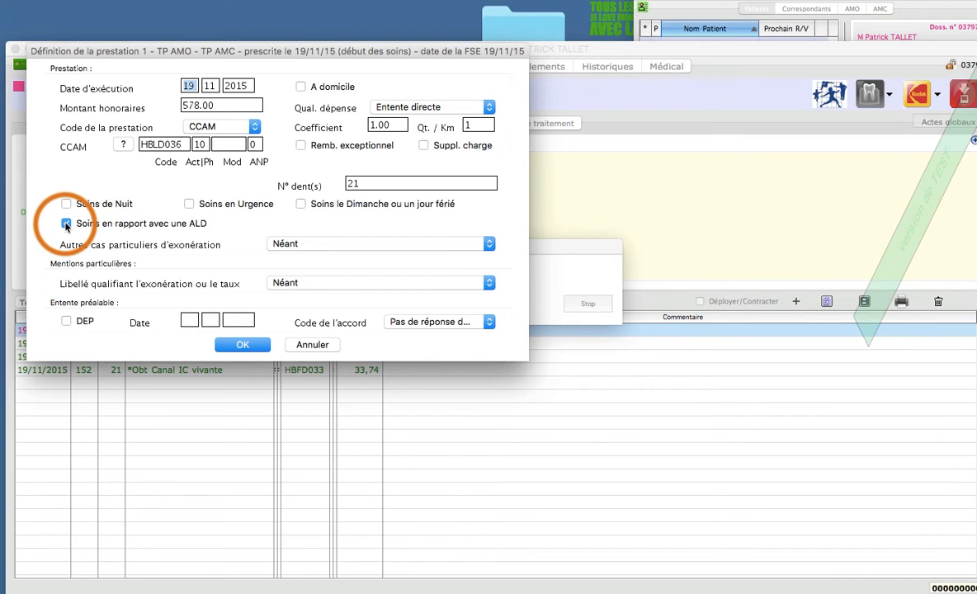
pyautogui.click(244, 346)
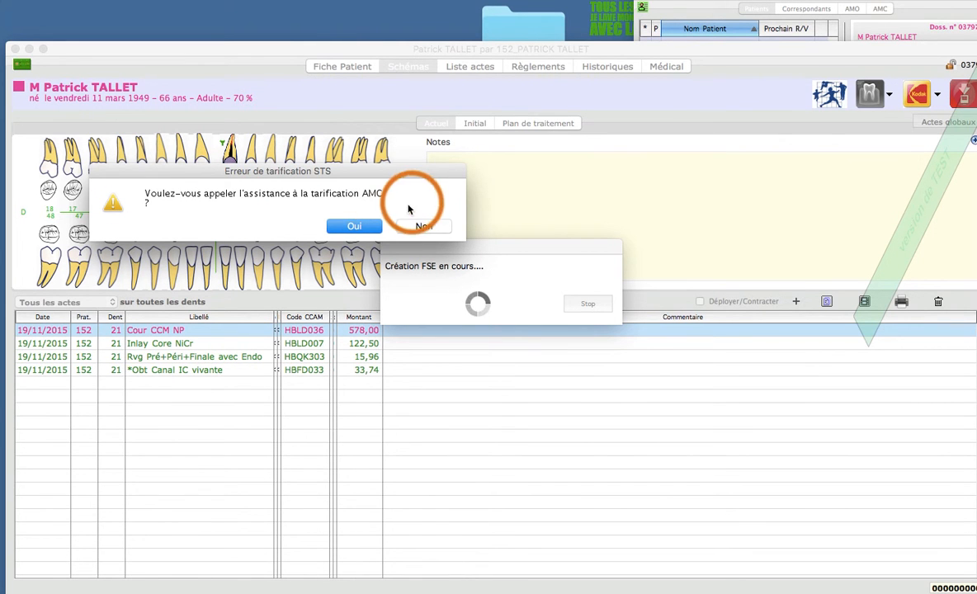
# Step: Call the AMC pricing assistance, retaining all acts globally, and acknowledge the diagnostic
pyautogui.click(354, 227)
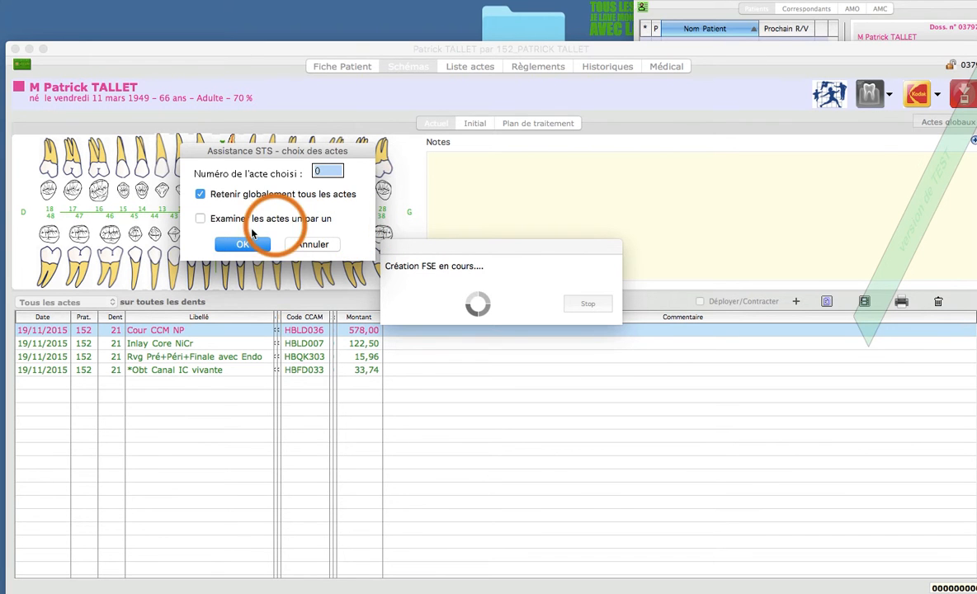
pyautogui.click(244, 245)
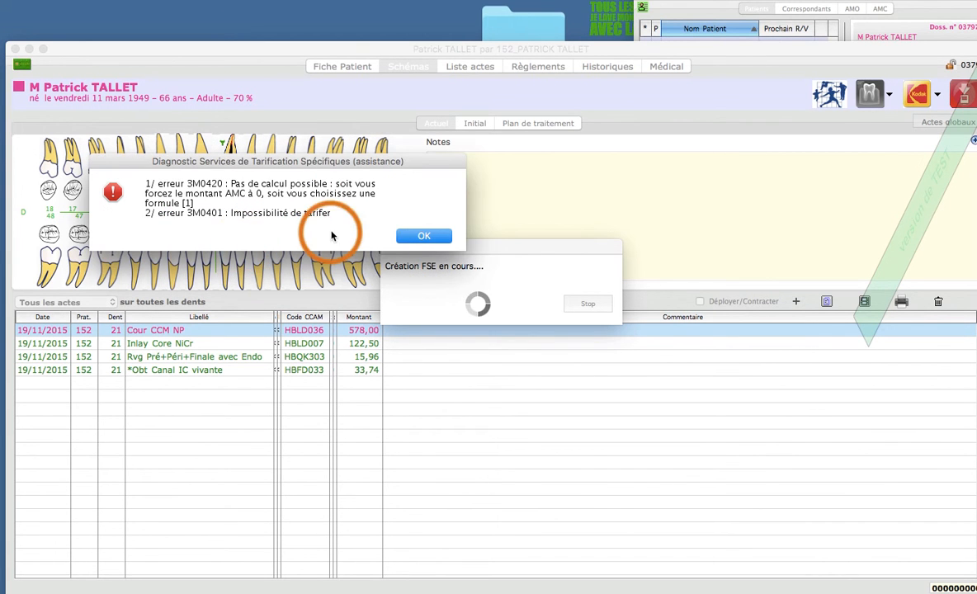
pyautogui.click(424, 236)
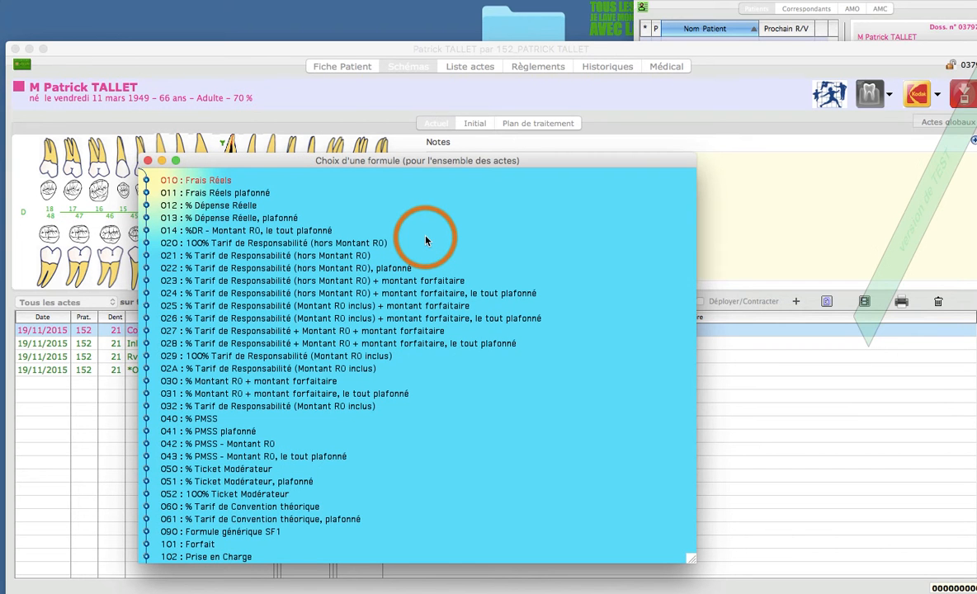
# Step: Apply formula 025, % Tarif de Responsabilité (Montant R0 inclus) + montant forfaitaire, to all the acts
pyautogui.moveTo(292, 160); pyautogui.dragTo(381, 95)
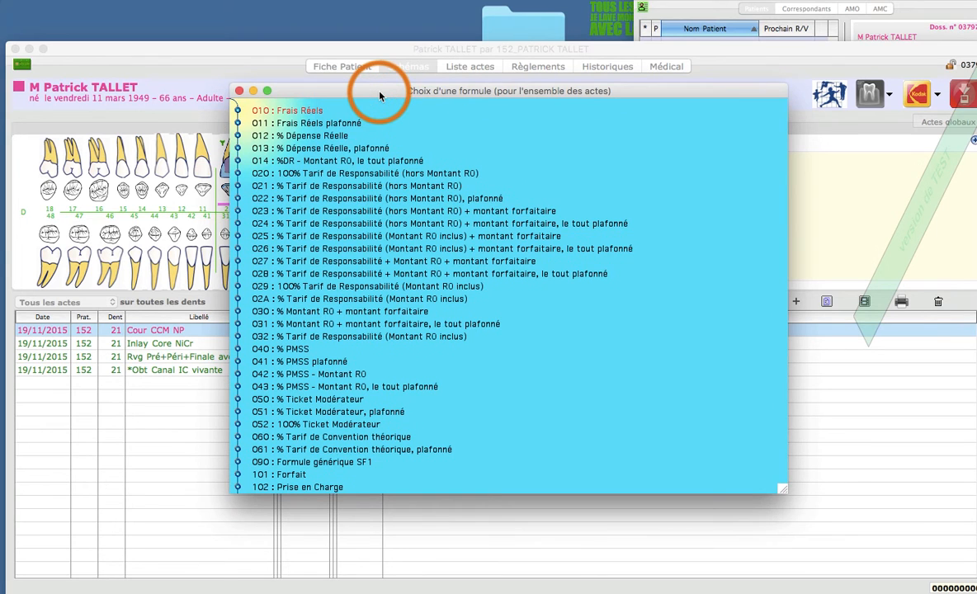
pyautogui.click(356, 237)
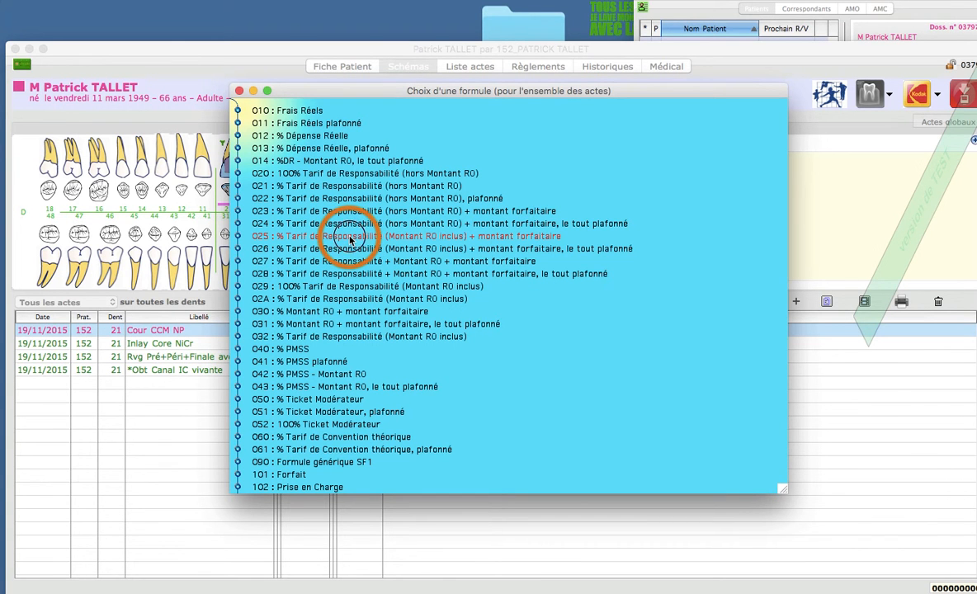
pyautogui.doubleClick(350, 239)
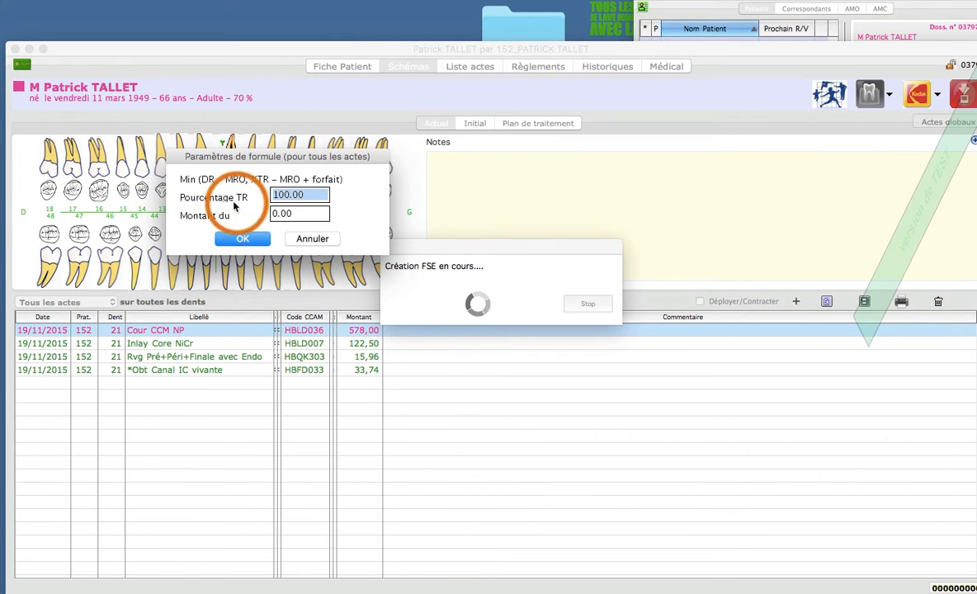
# Step: Set the formula's flat-rate amount to 300, keeping the TR percentage at 100, and validate the crown's AMC pricing
pyautogui.click(303, 213)
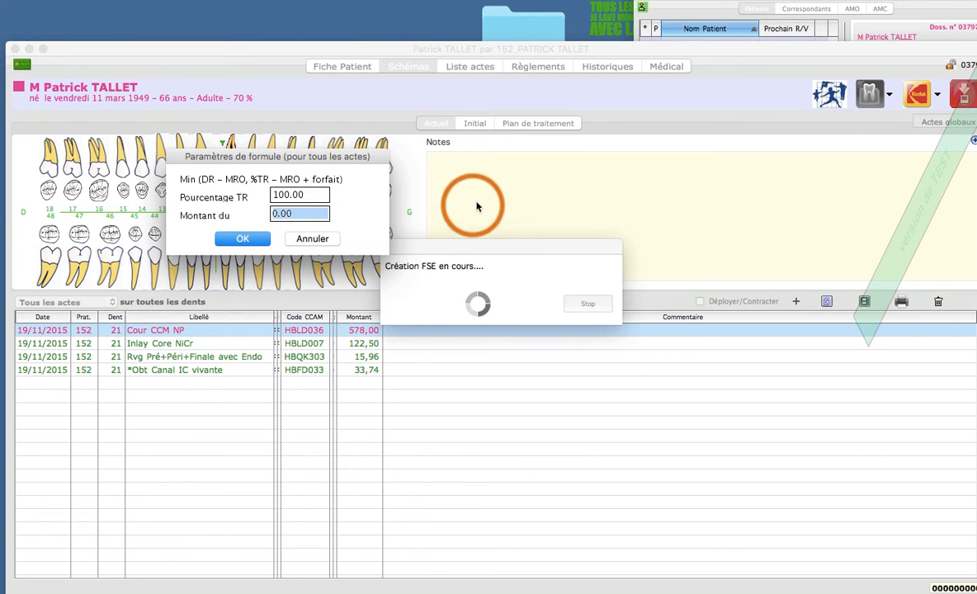
pyautogui.write('300')
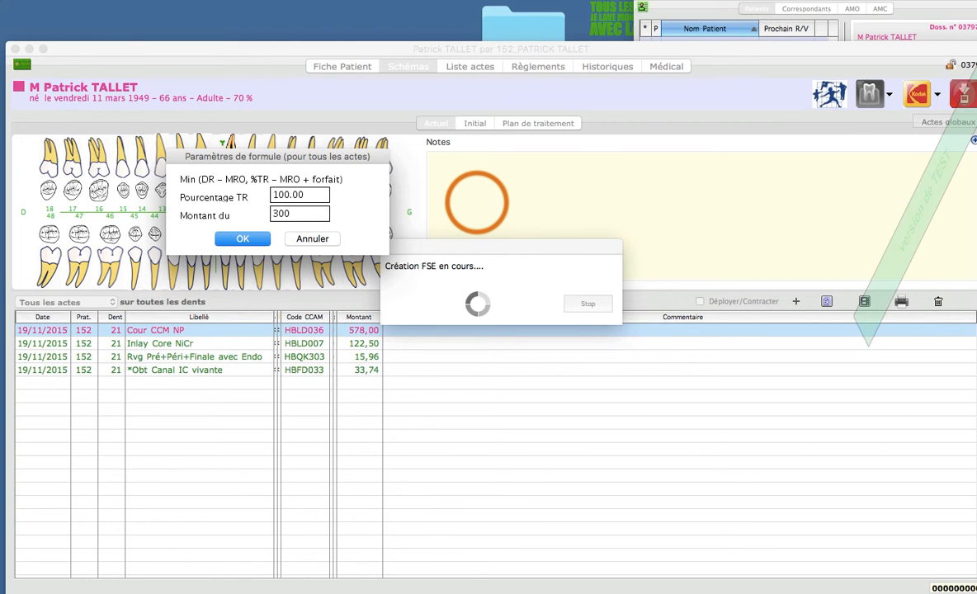
pyautogui.press('Tab')
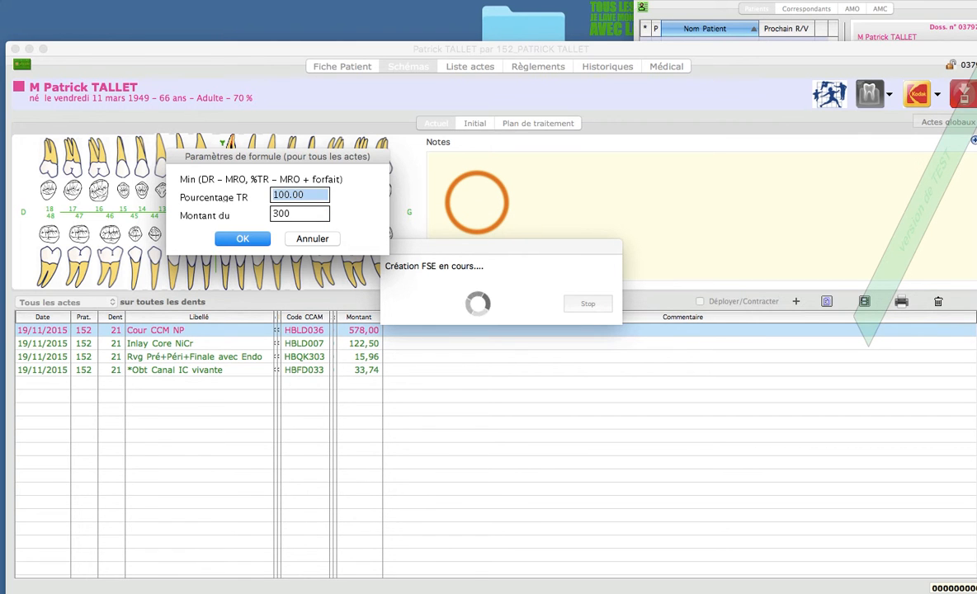
pyautogui.click(244, 239)
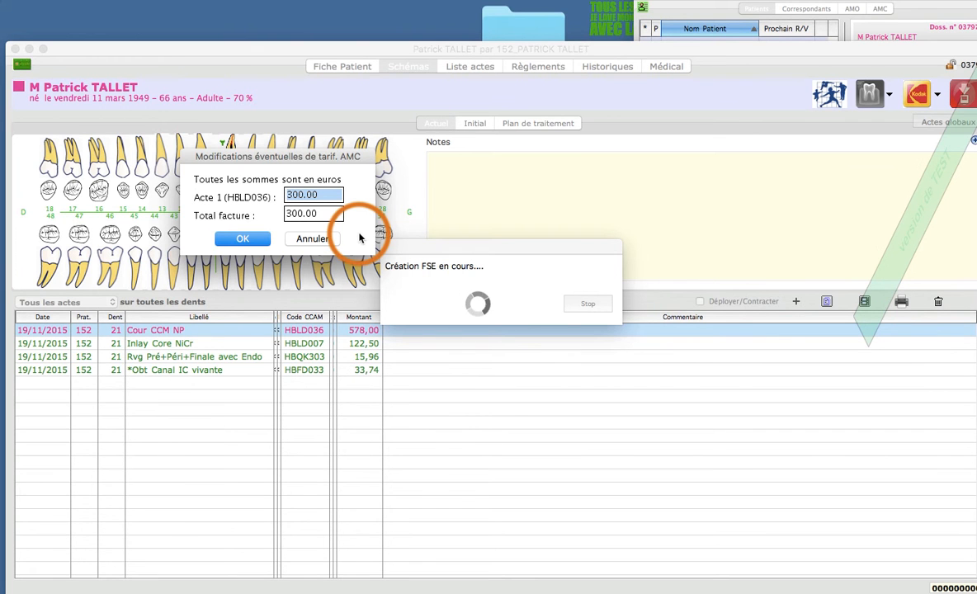
pyautogui.click(244, 239)
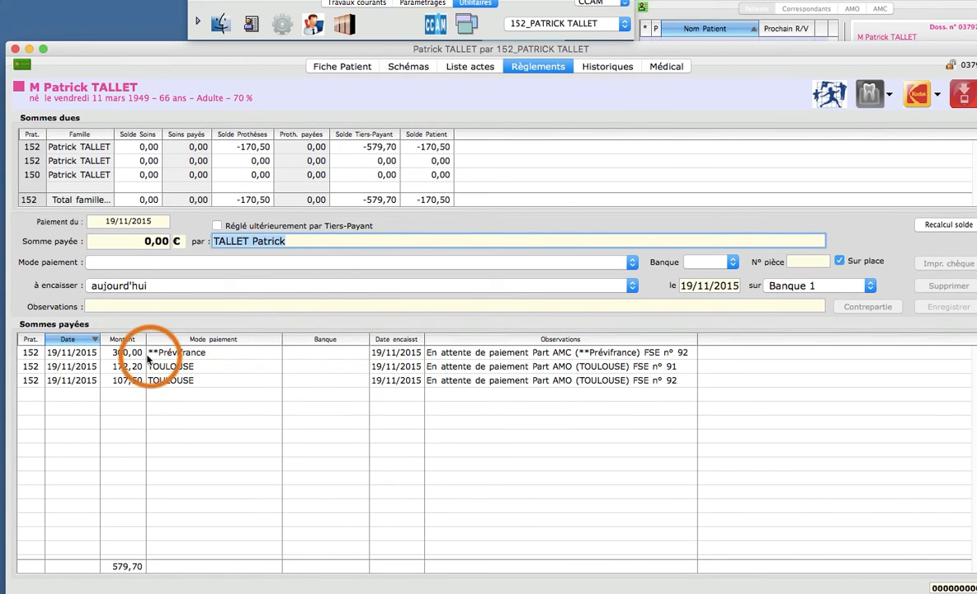
# Step: Review the recorded FSEs and third-party payments in the patient's history
pyautogui.click(607, 68)
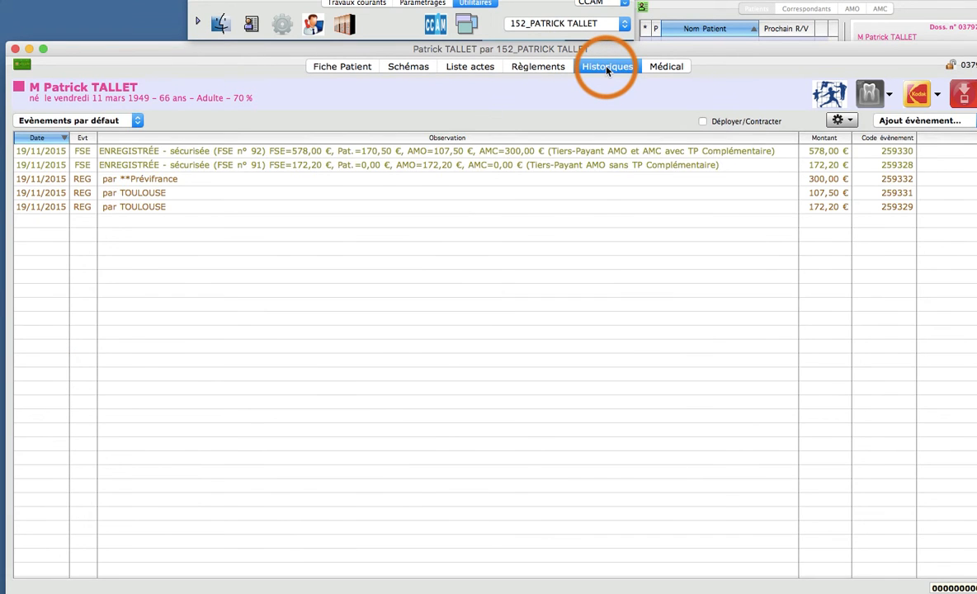